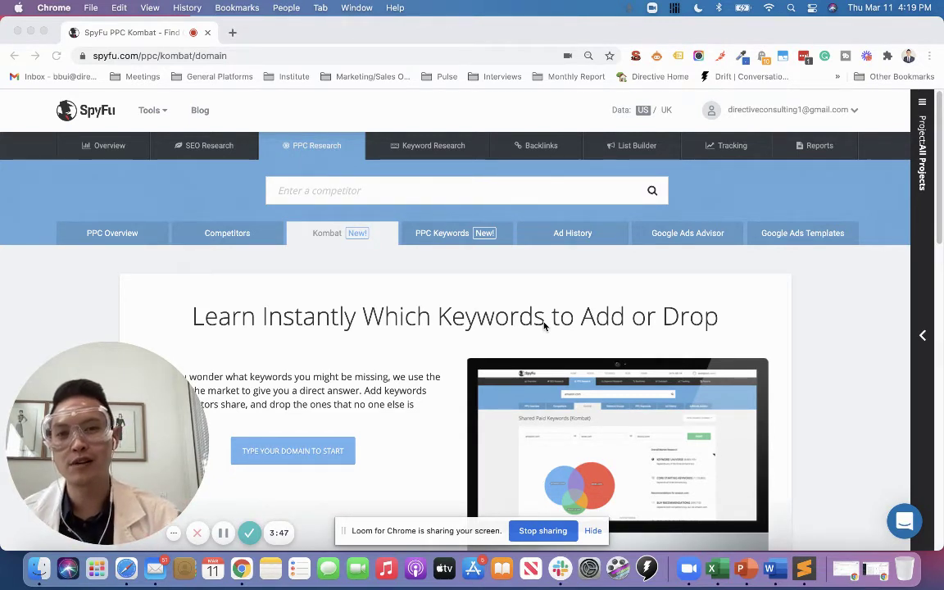
Step: Load the Kombat comparison for monday.com against asana.com and smartsheet.com
click(430, 188)
text(mond)
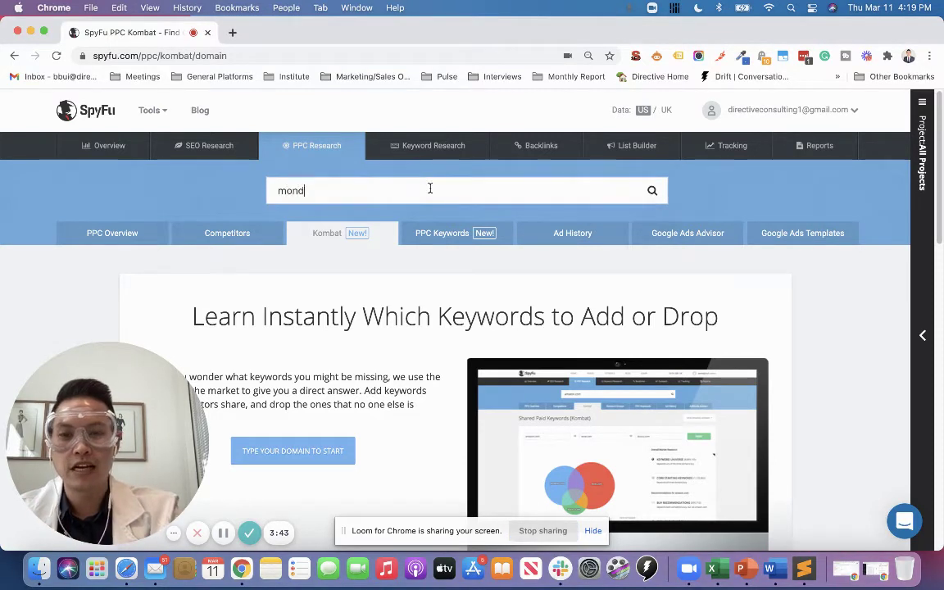
text(ay.com)
key(Return)
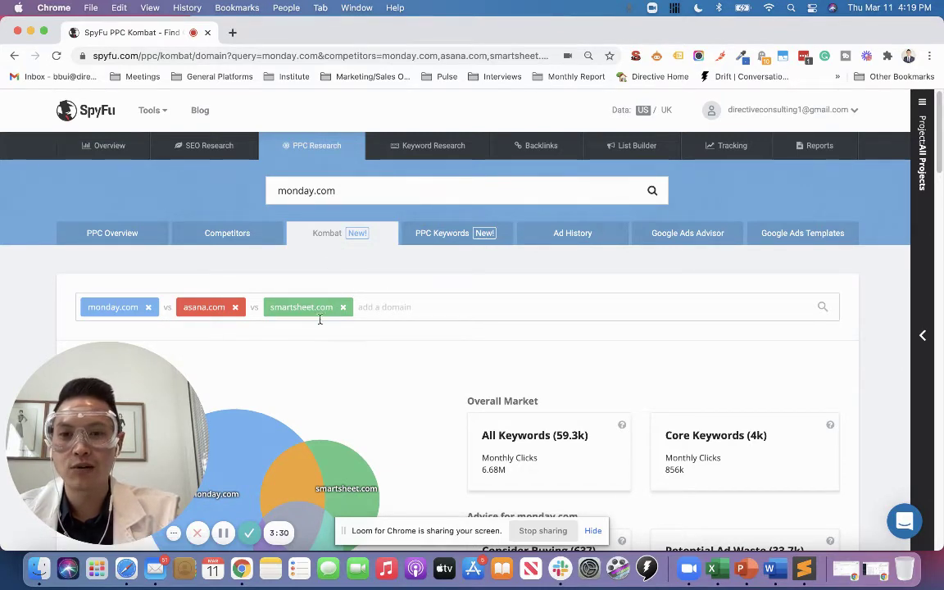
scroll(314, 320, down, 2)
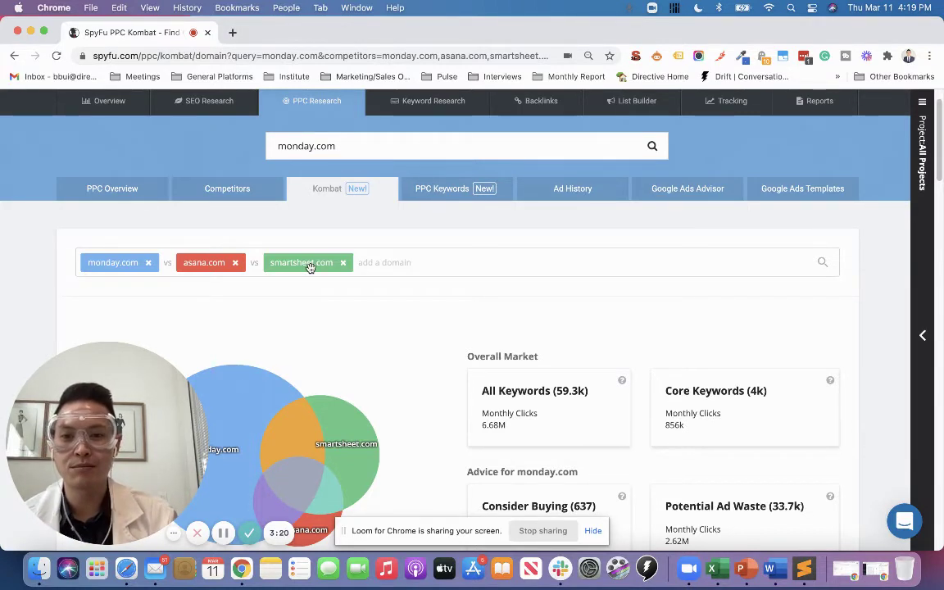
scroll(311, 264, down, 3)
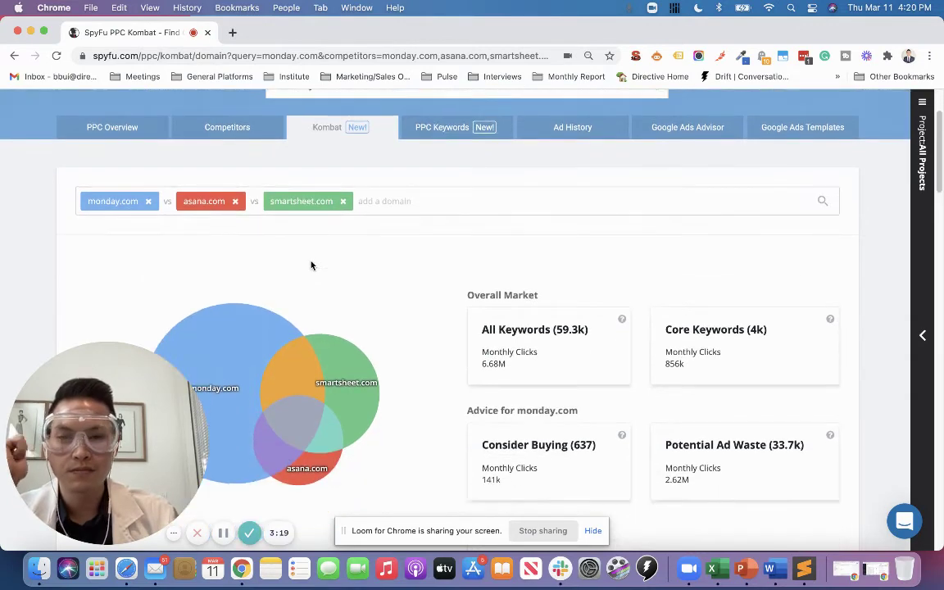
scroll(310, 263, down, 1)
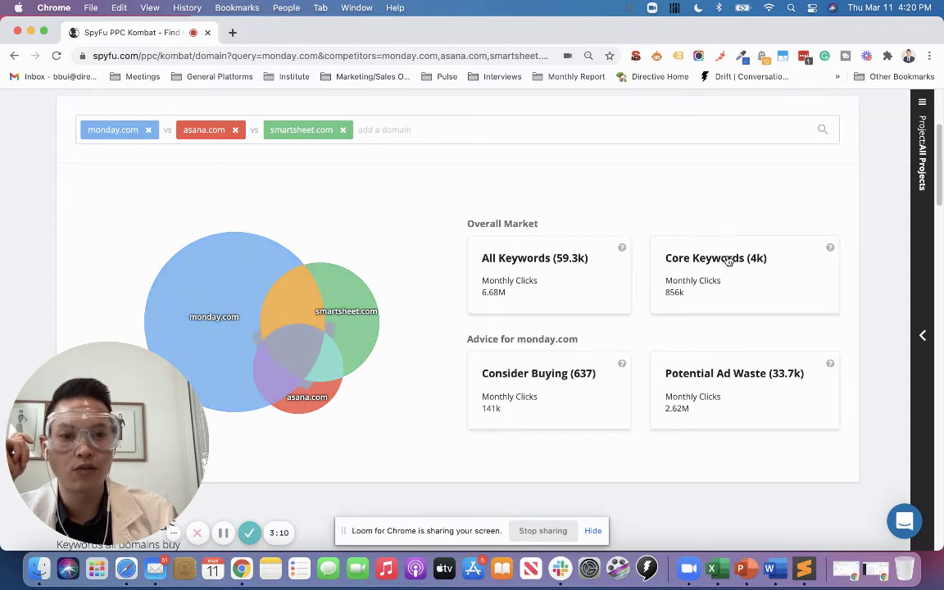
scroll(727, 263, down, 1)
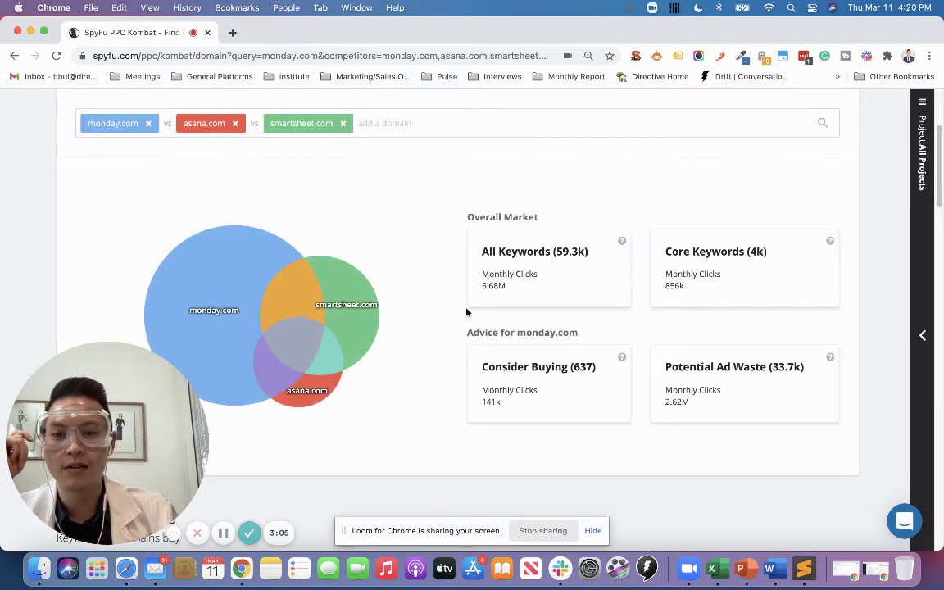
scroll(430, 267, down, 1)
scroll(429, 267, down, 1)
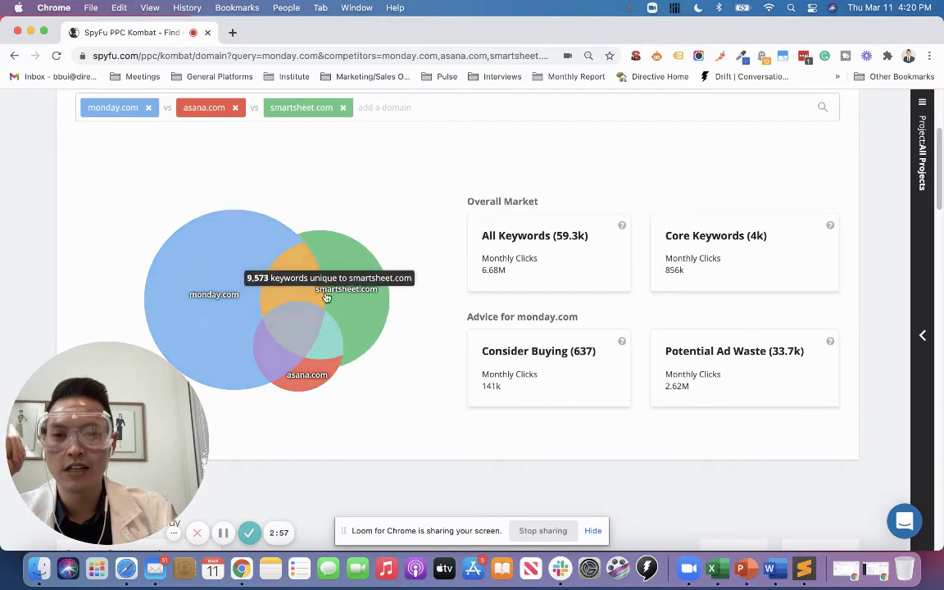
Step: Open the 5,522 keywords shared by monday.com and smartsheet.com from the Venn overlap
mouse_move(314, 293)
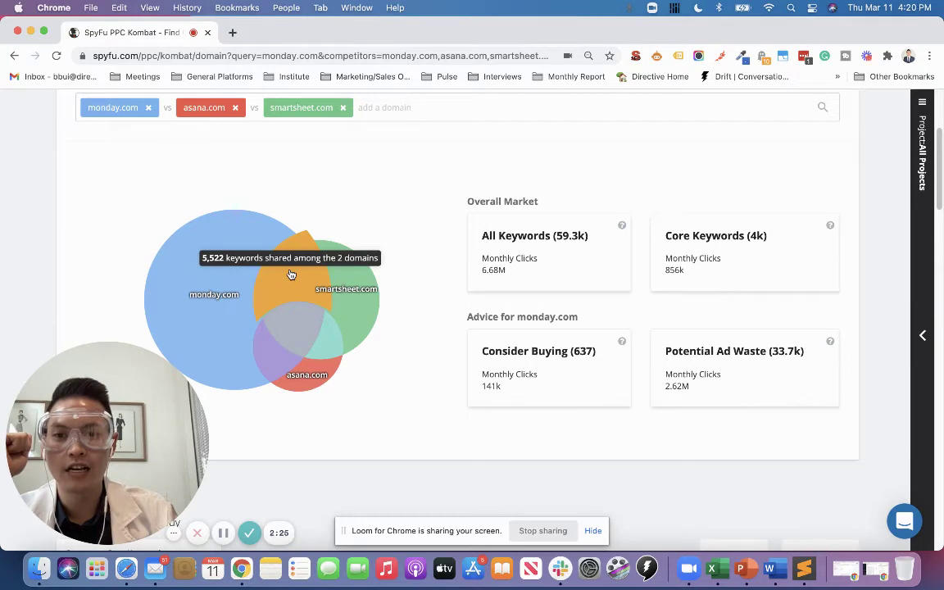
click(291, 275)
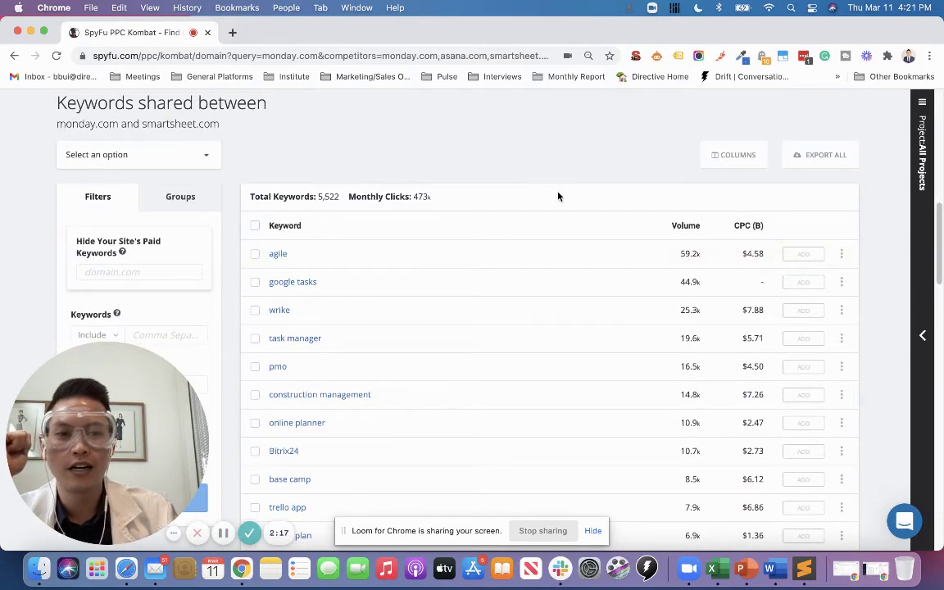
scroll(217, 213, down, 3)
scroll(215, 213, up, 3)
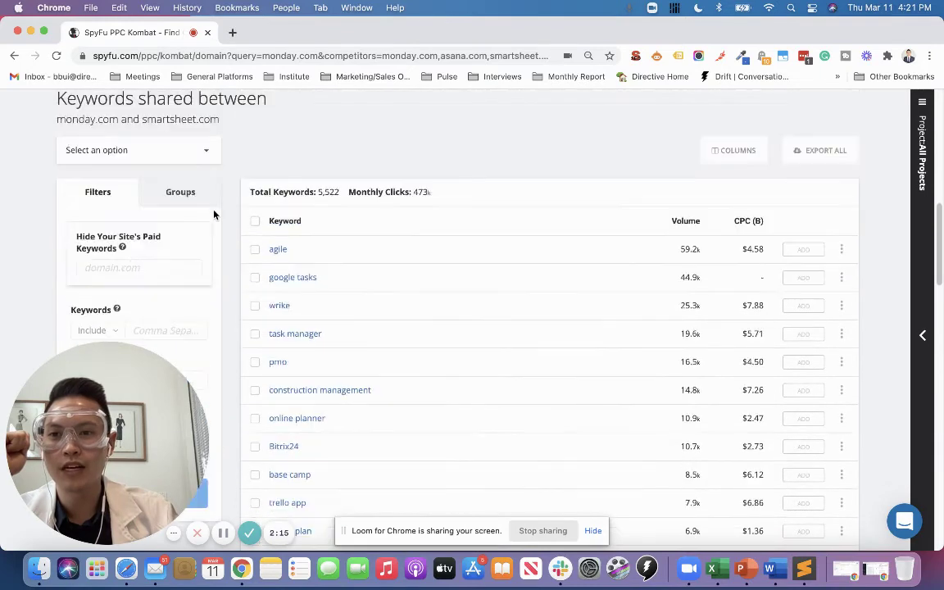
scroll(136, 229, down, 3)
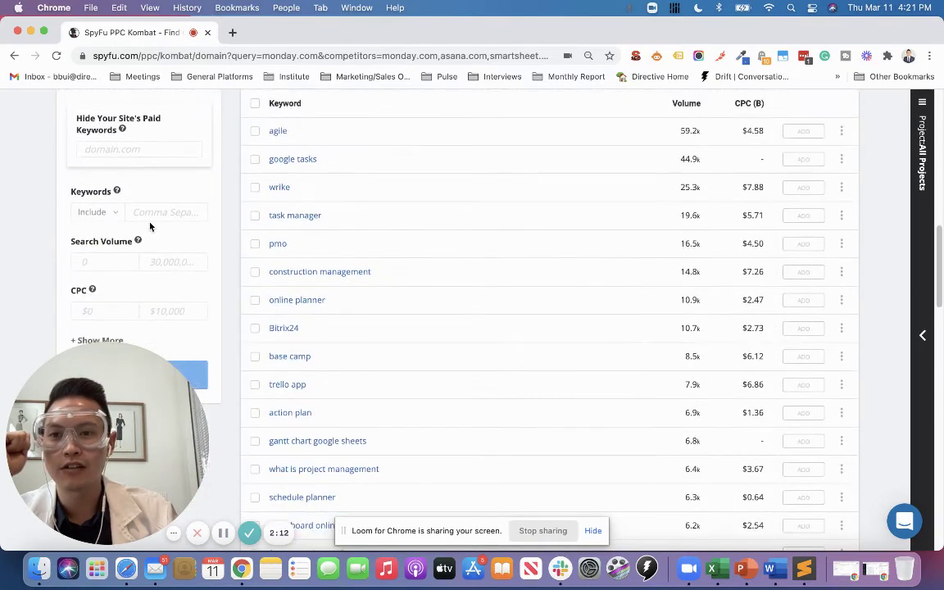
click(157, 241)
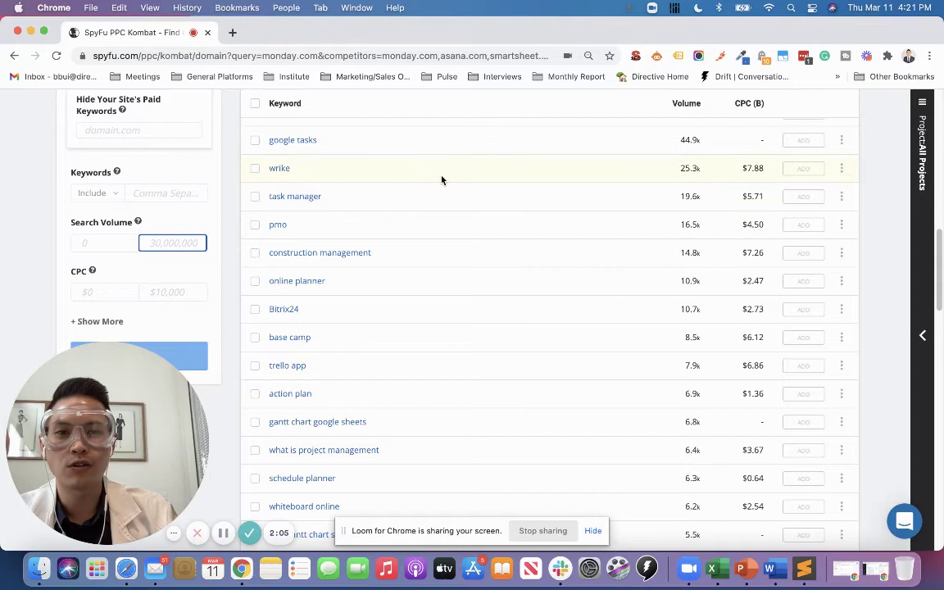
click(181, 292)
scroll(524, 283, up, 5)
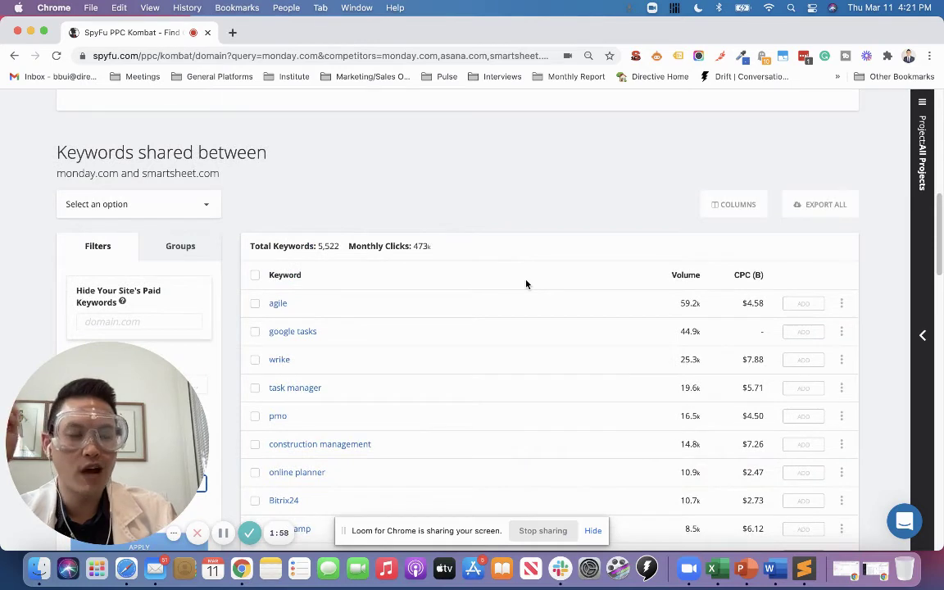
scroll(526, 284, down, 1)
Step: Tick the agile, google tasks and wrike keywords in the shared list
scroll(526, 284, down, 1)
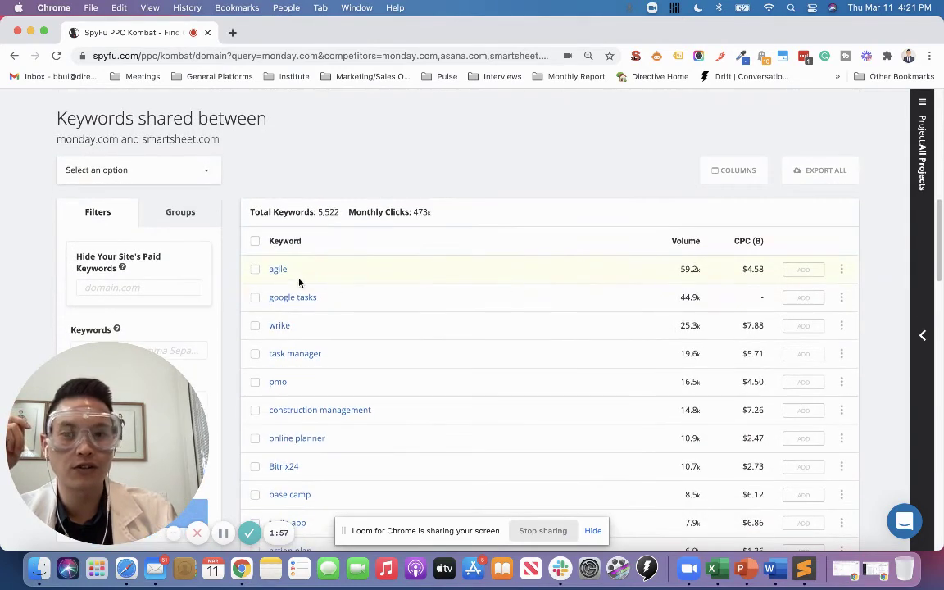
click(255, 298)
click(255, 269)
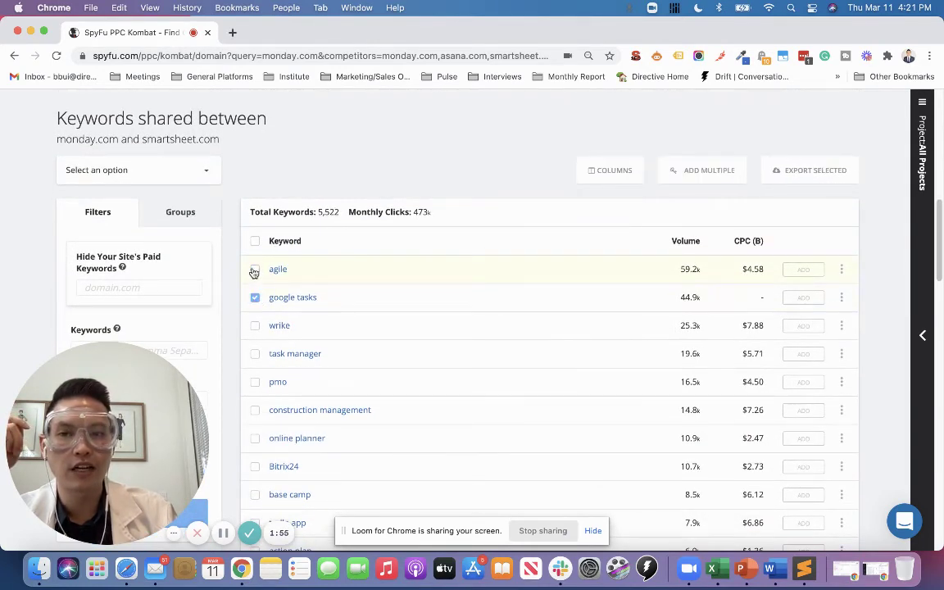
click(254, 326)
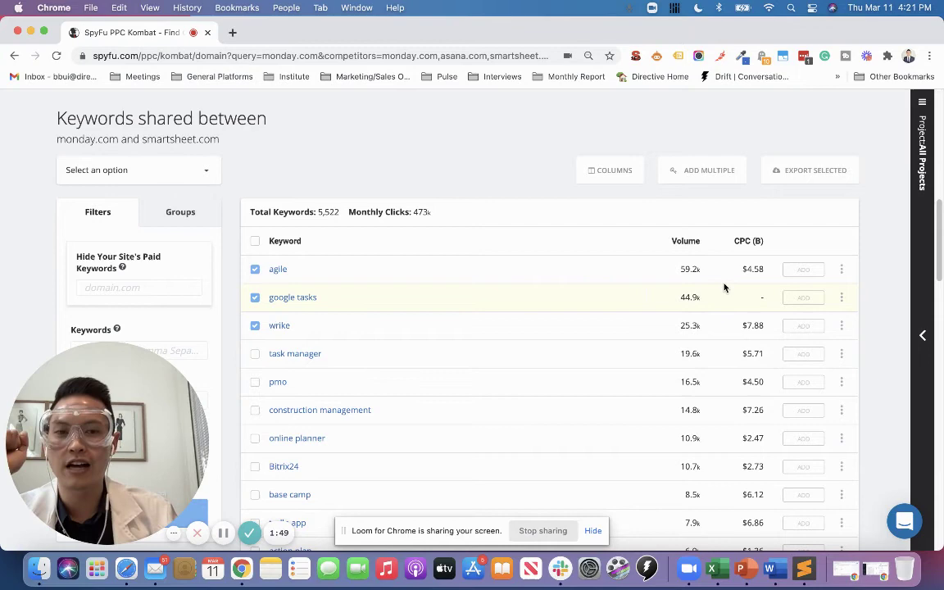
scroll(725, 291, down, 5)
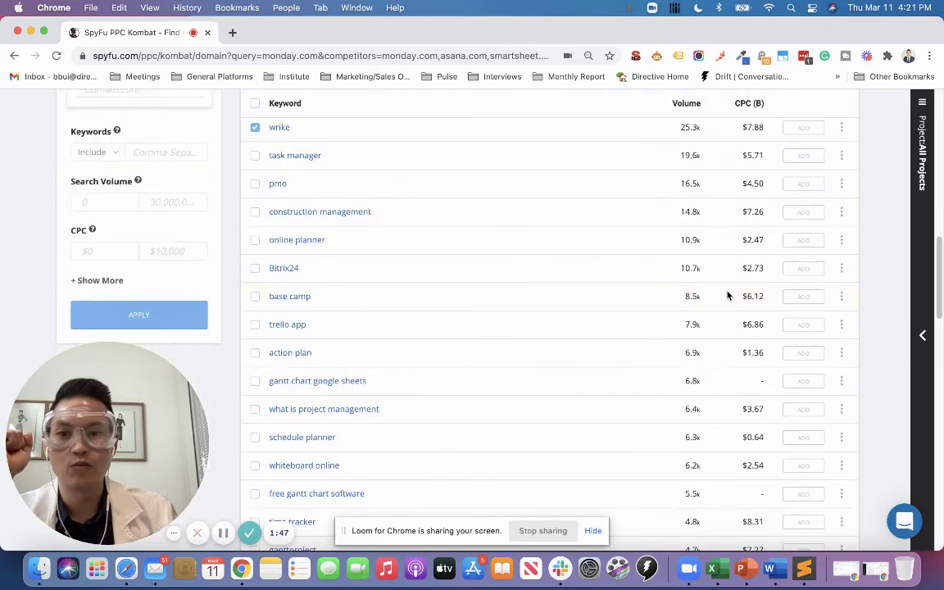
scroll(727, 295, down, 2)
scroll(727, 295, up, 15)
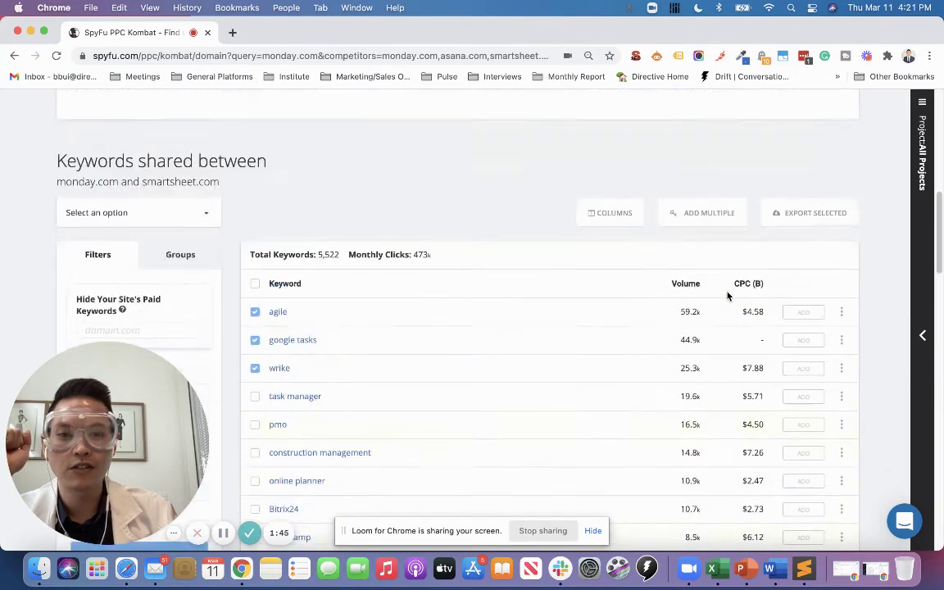
scroll(726, 291, down, 4)
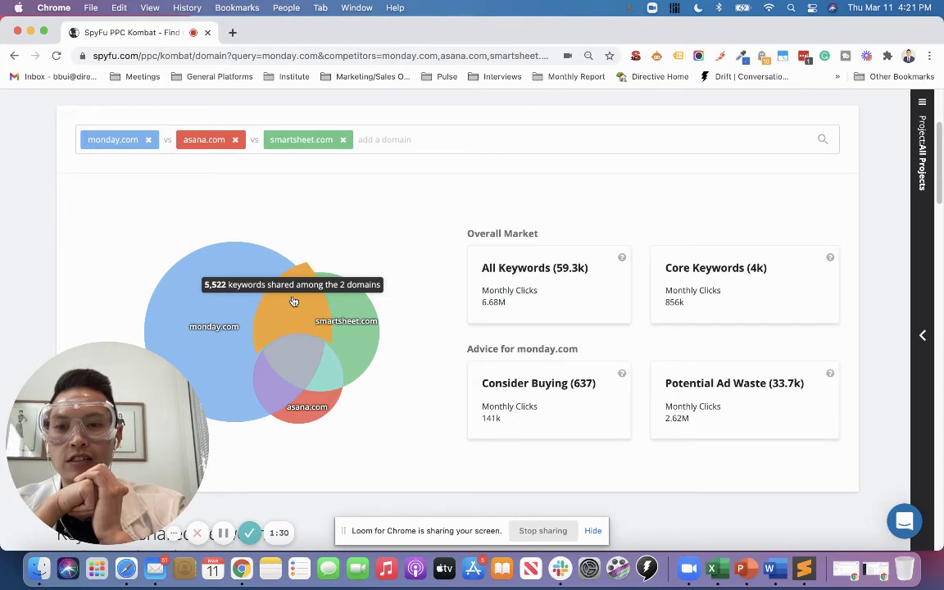
Step: Add airtable.com to the Kombat, raising the market to 71.7k keywords
click(401, 137)
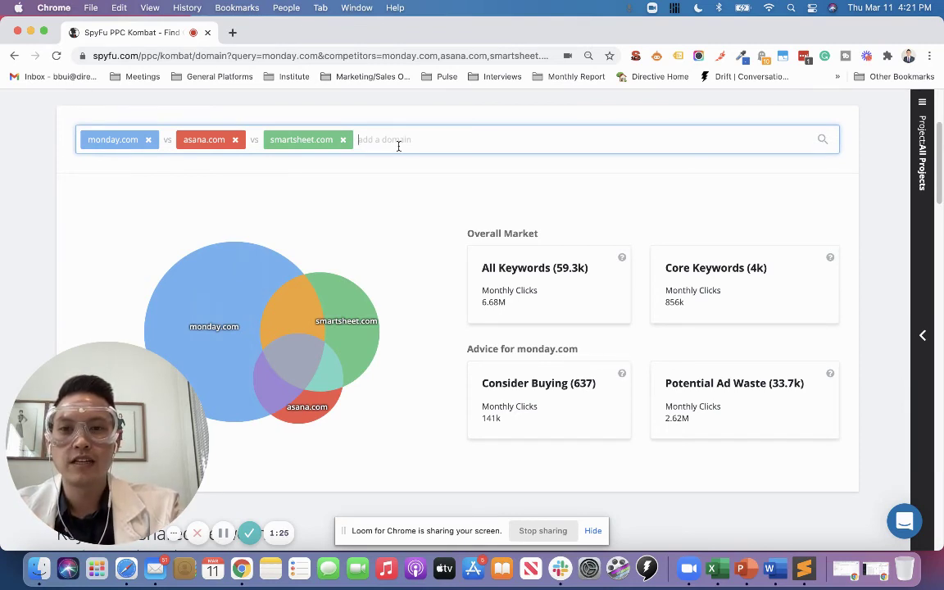
text(airtab)
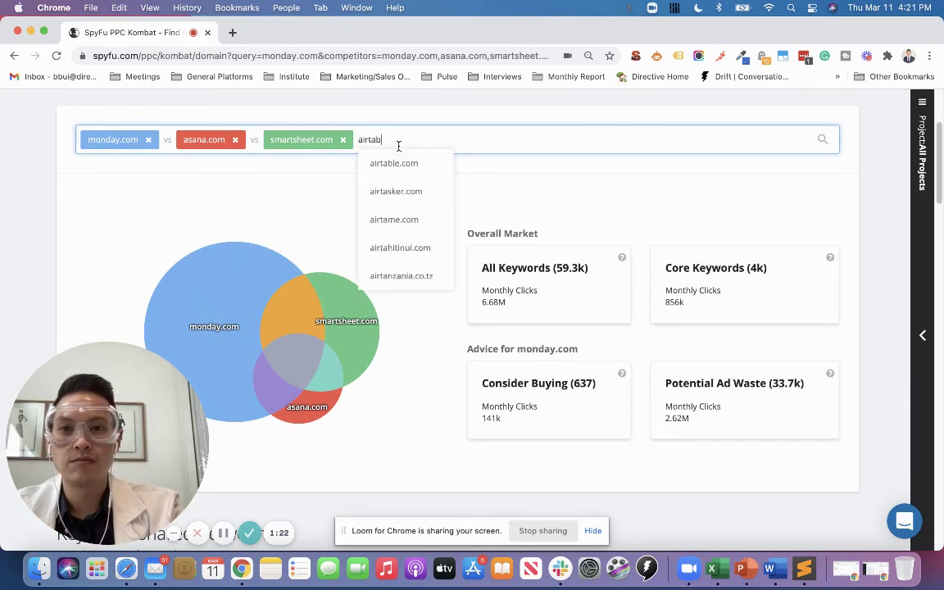
text(le.com)
key(Return)
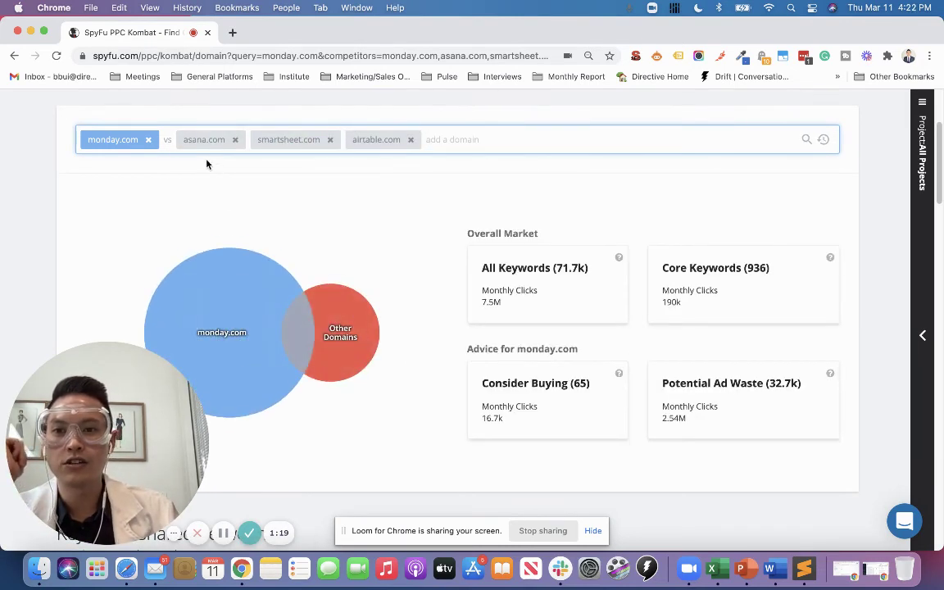
Step: Make asana.com the main domain and review its 438 Consider Buying keywords
drag(201, 139, 131, 141)
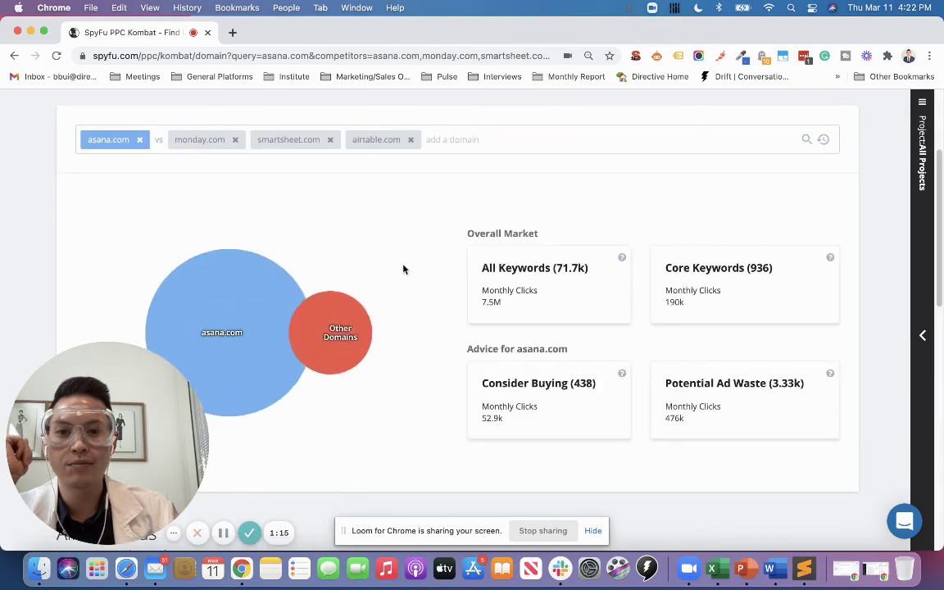
scroll(416, 284, up, 3)
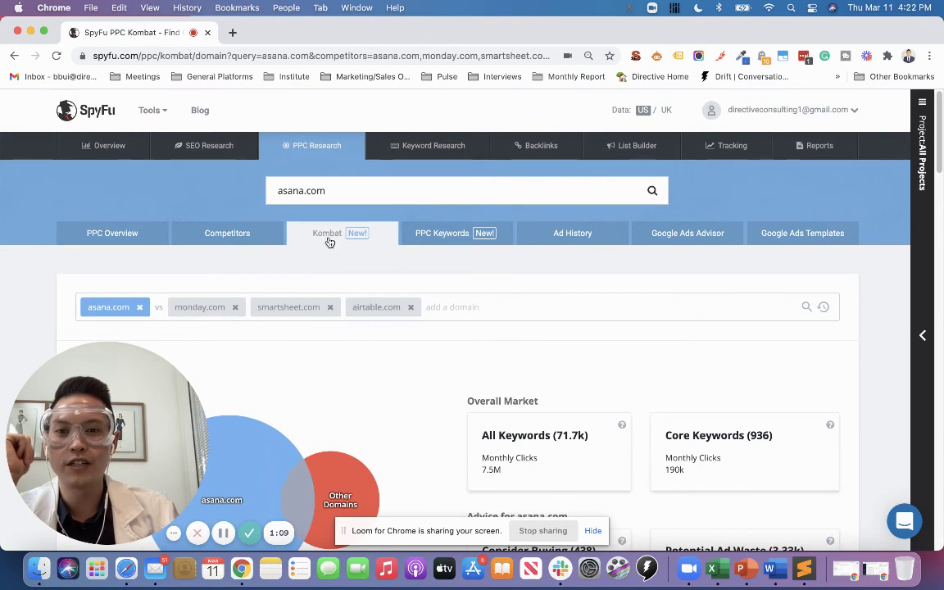
scroll(334, 273, down, 1)
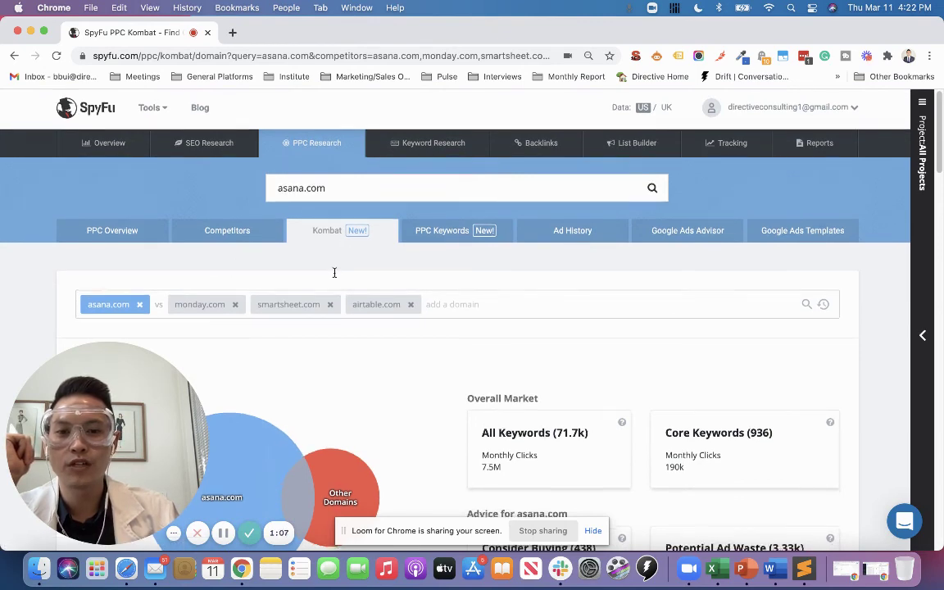
scroll(333, 273, down, 3)
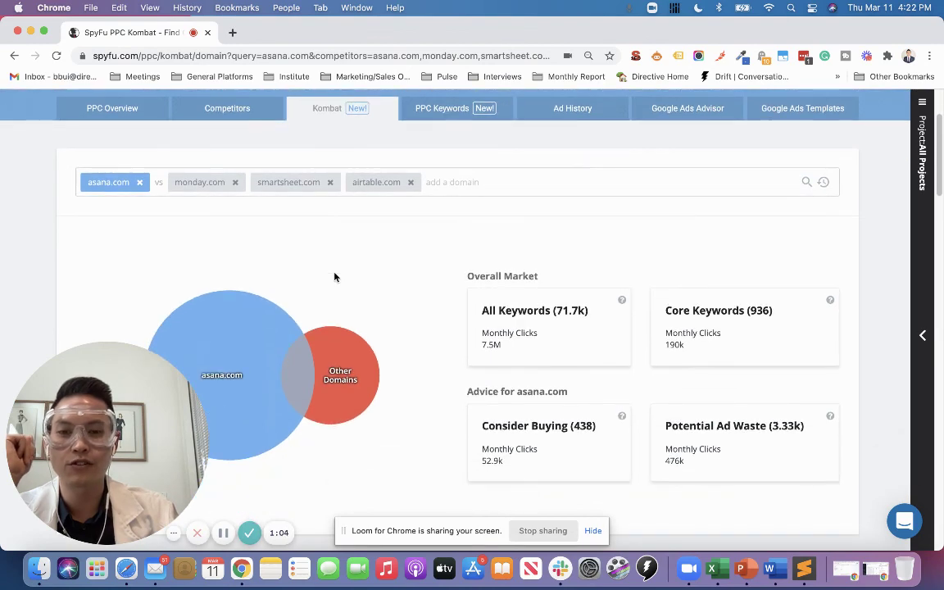
scroll(334, 276, down, 1)
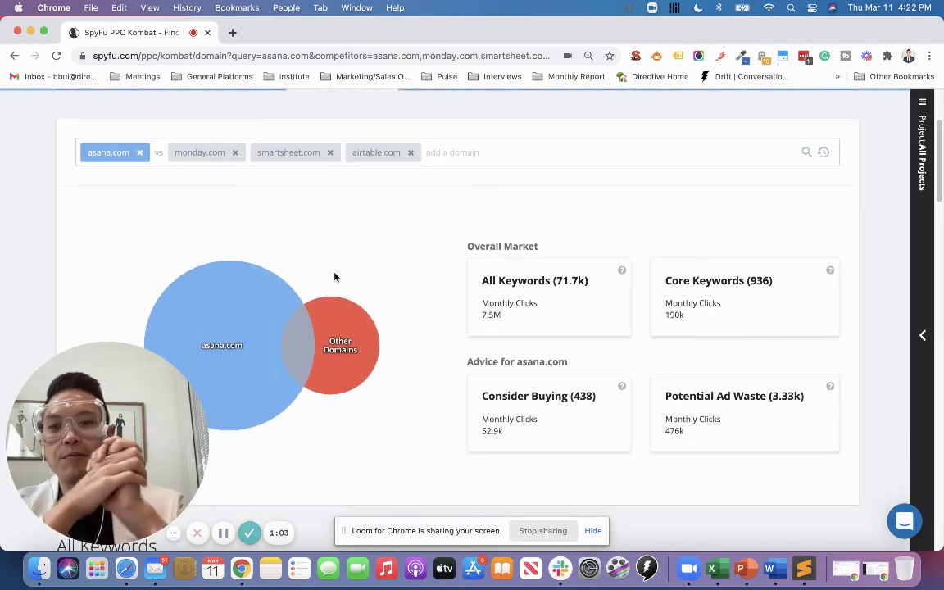